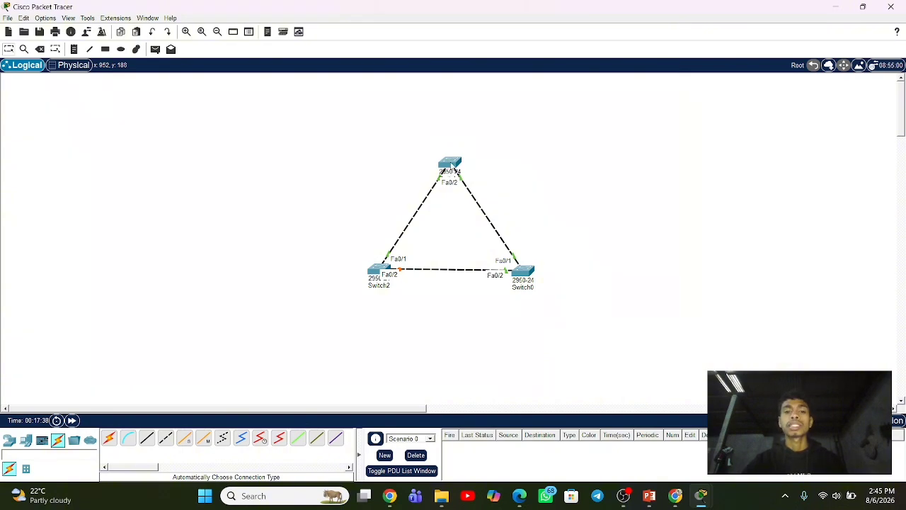
Open the command line of Switch1, exit the current console session and re-enter privileged EXEC mode with en.
click(450, 164)
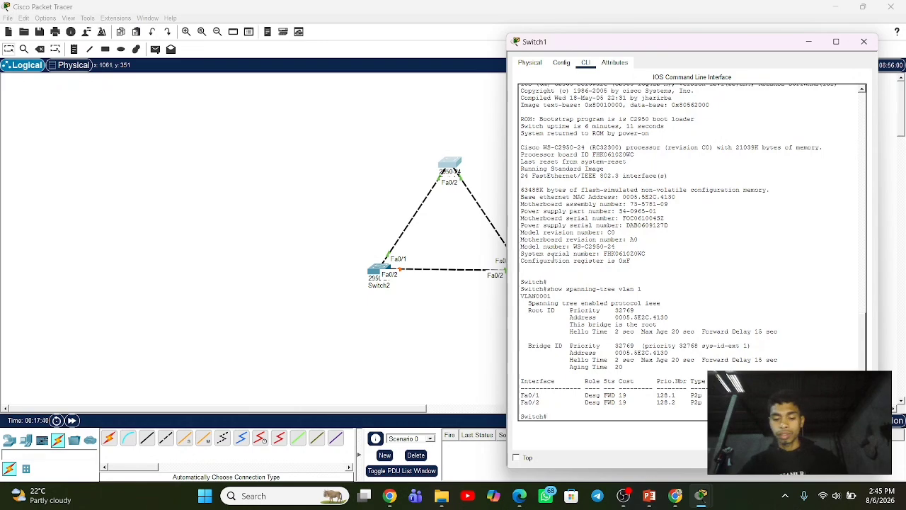
text(exit)
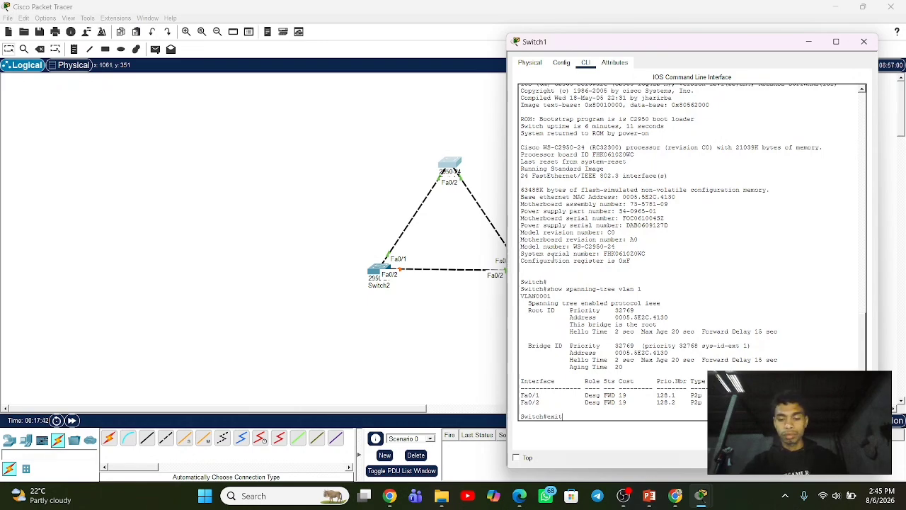
key(Return)
key(Return)
key(Return)
key(Return)
text(en)
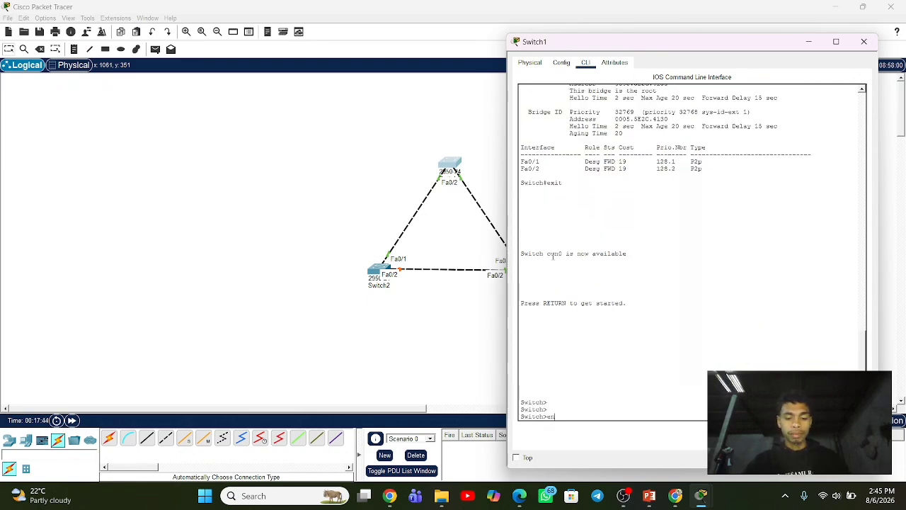
key(Return)
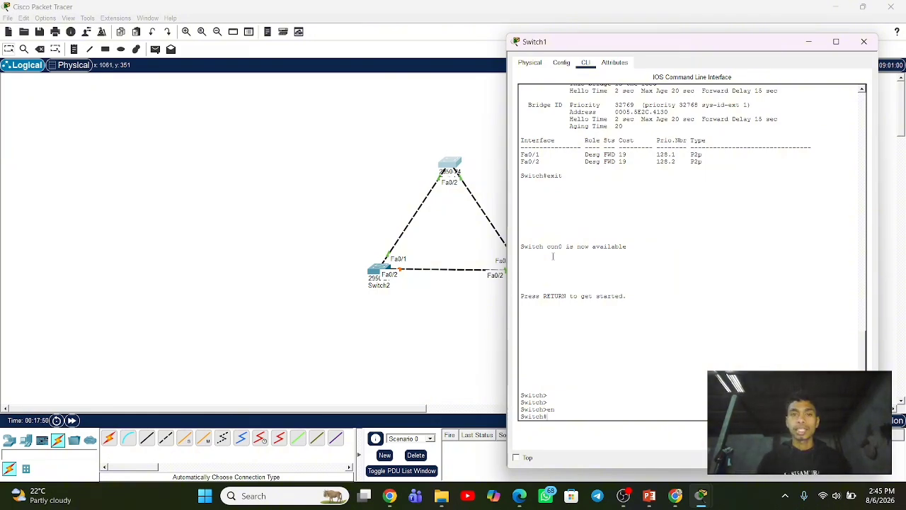
Display the spanning-tree details of Switch1 with show spanning-tree, then return to the topology.
text(show )
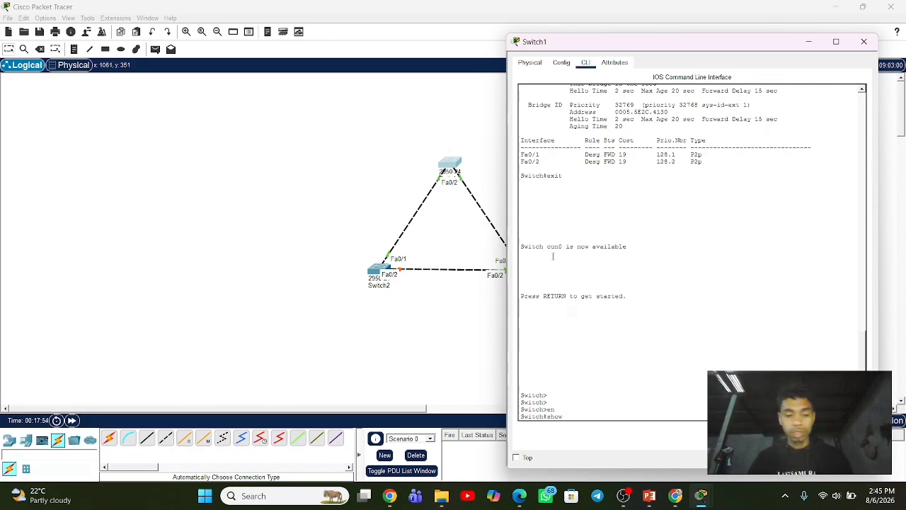
text(span)
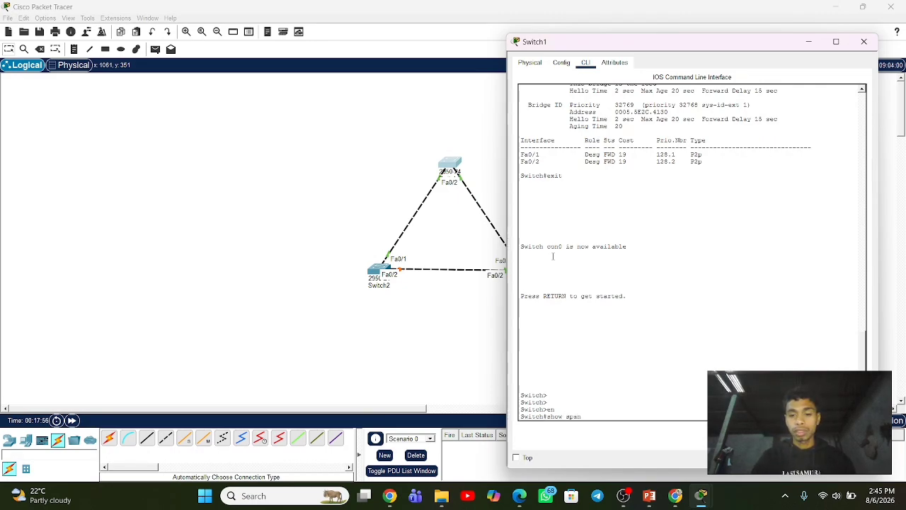
text(nin)
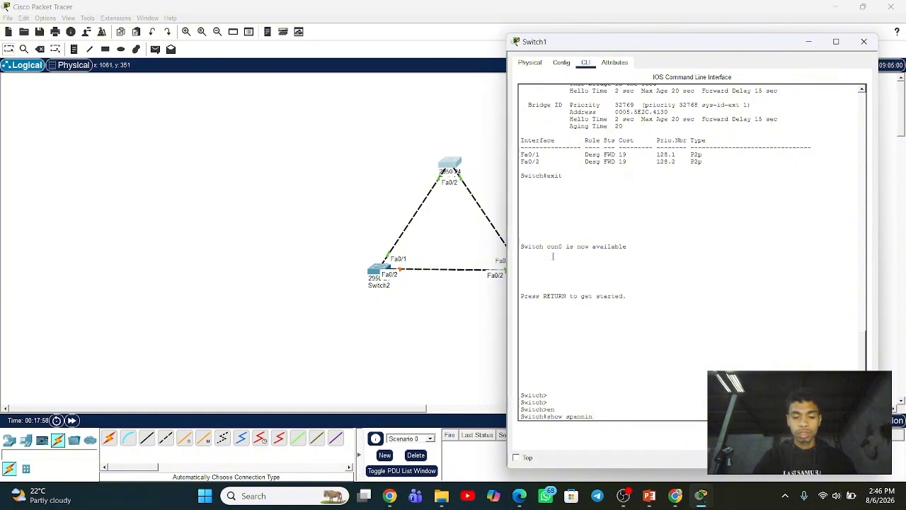
text(g-tree)
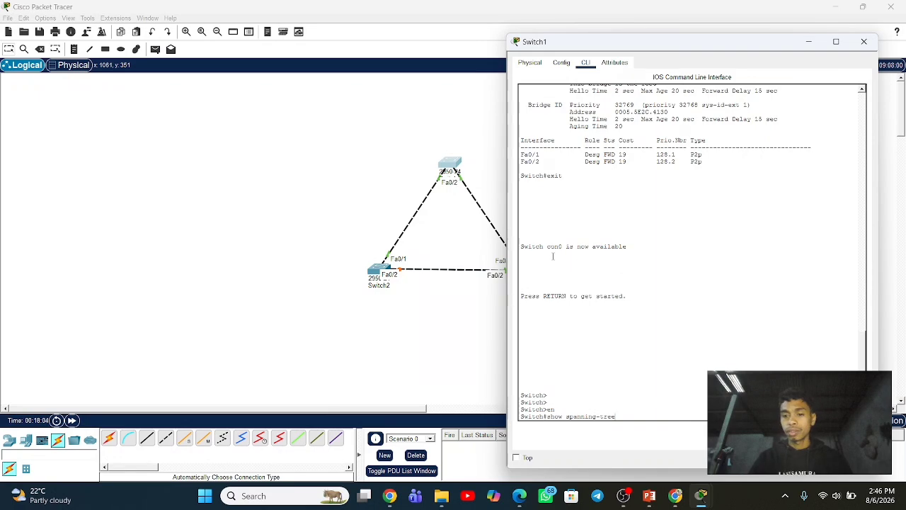
key(Return)
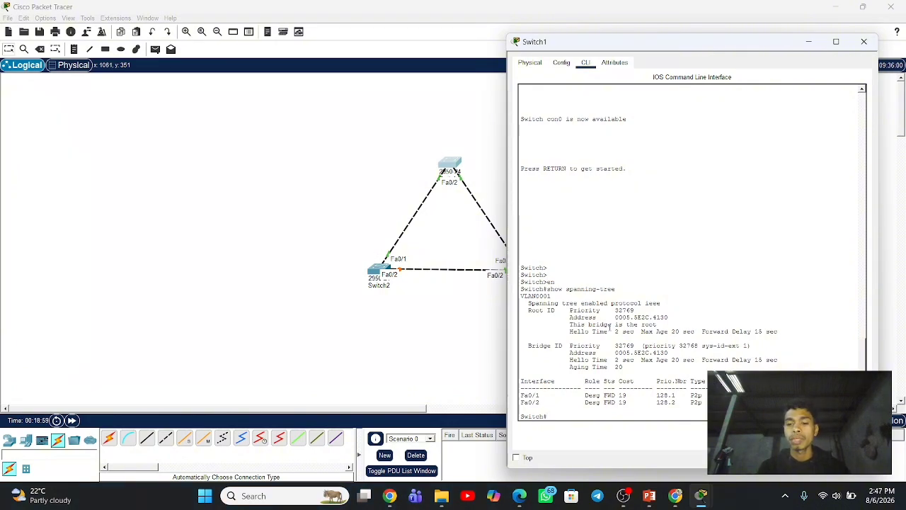
click(392, 318)
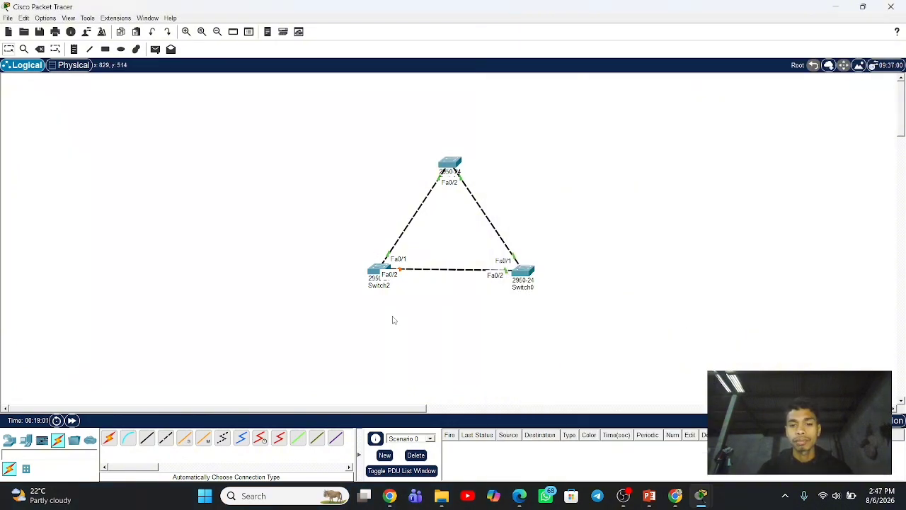
Open the command line of Switch0, exit the current console session and re-enter privileged EXEC mode with en.
click(525, 271)
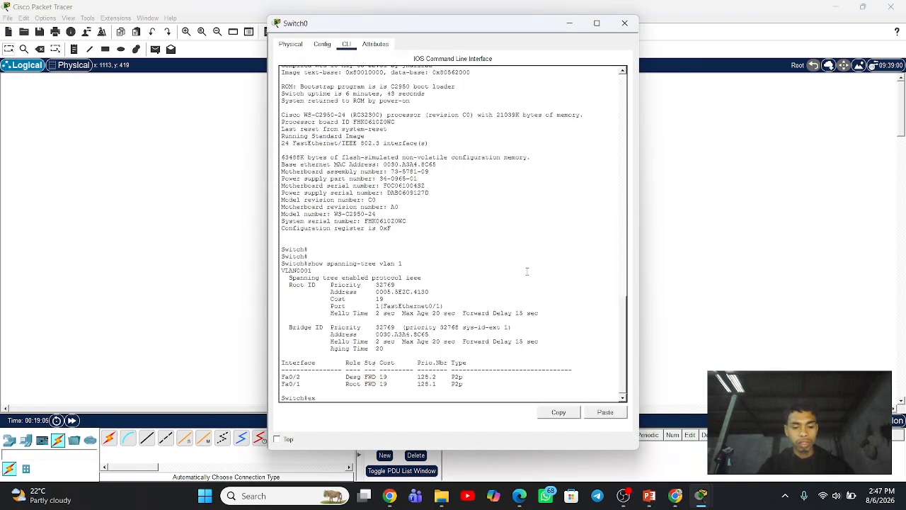
text(exit)
key(Return)
key(Return)
key(Return)
text(en)
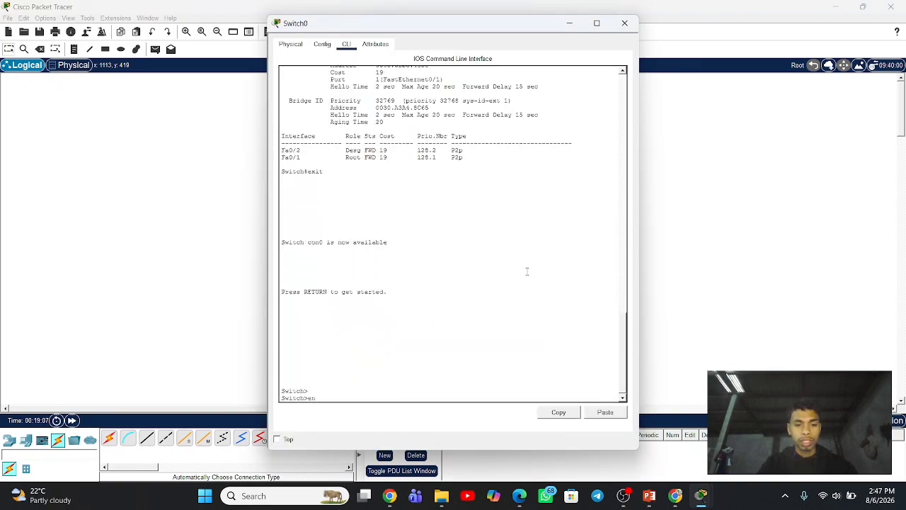
key(Return)
Display the VLAN 1 spanning-tree details of Switch0 with show spanning-tree vlan 1, then close its window.
text(show)
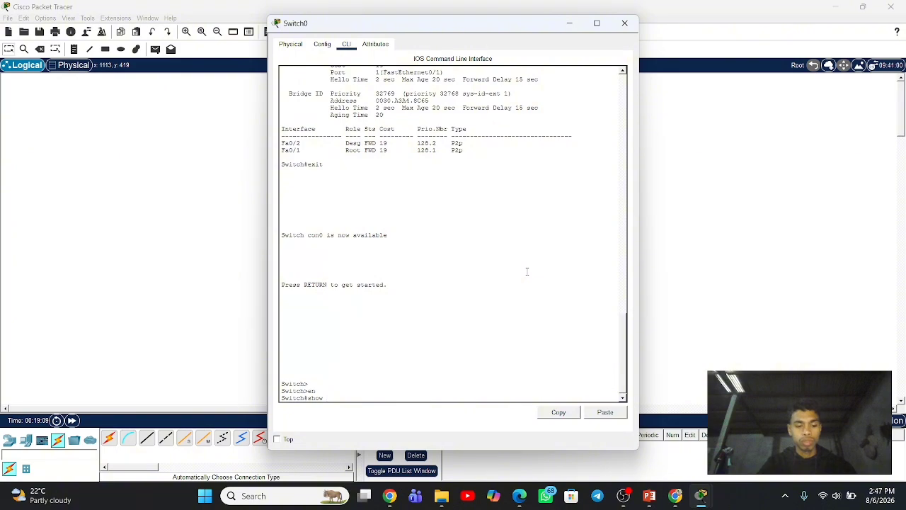
text( spann)
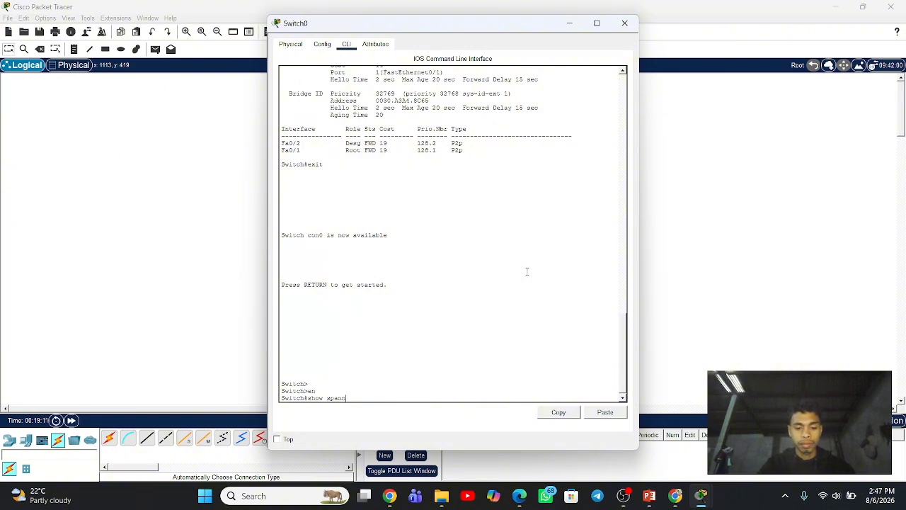
text(ing)
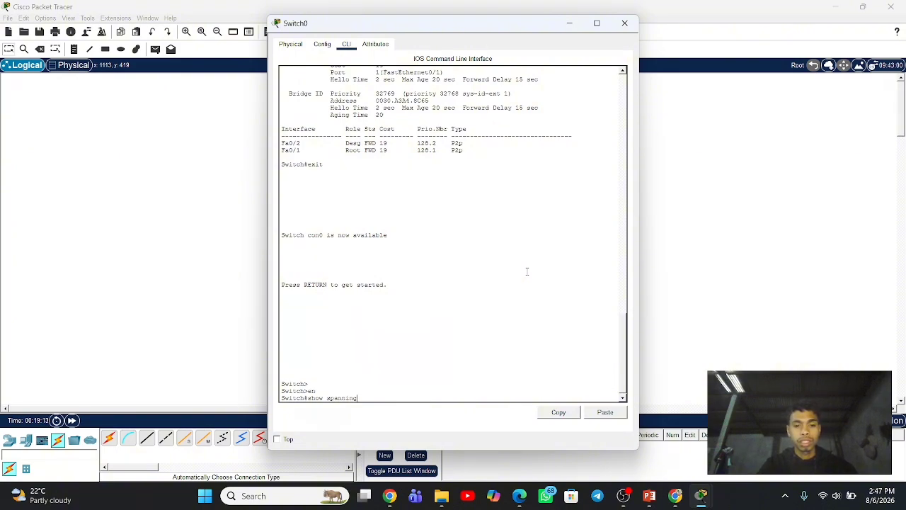
text(-tr)
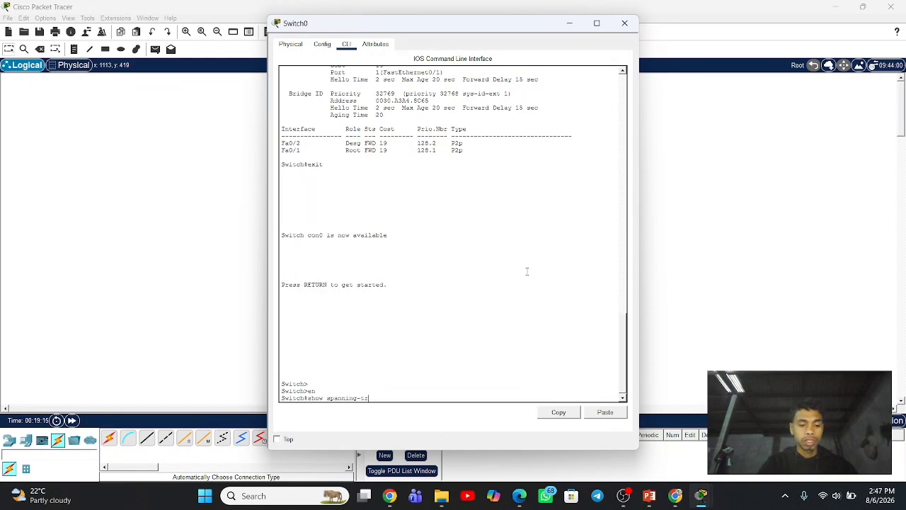
text(ee vl)
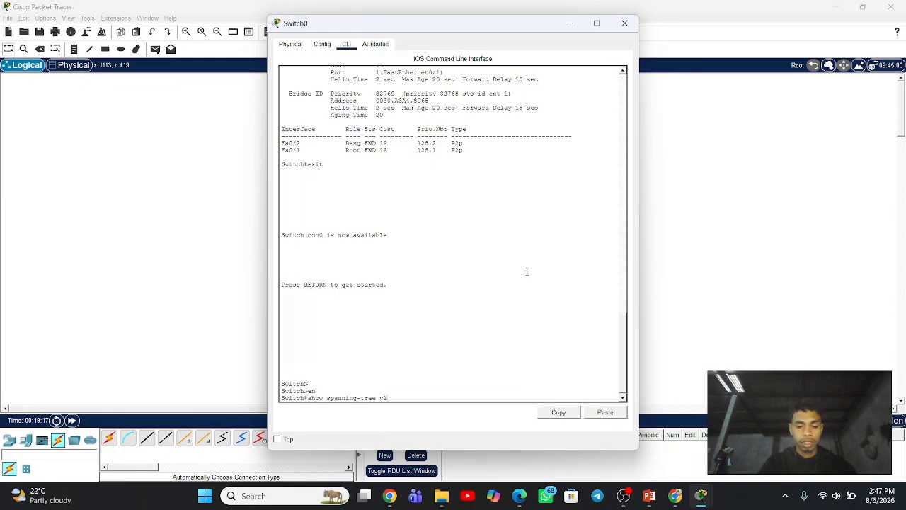
text(an 1)
key(Return)
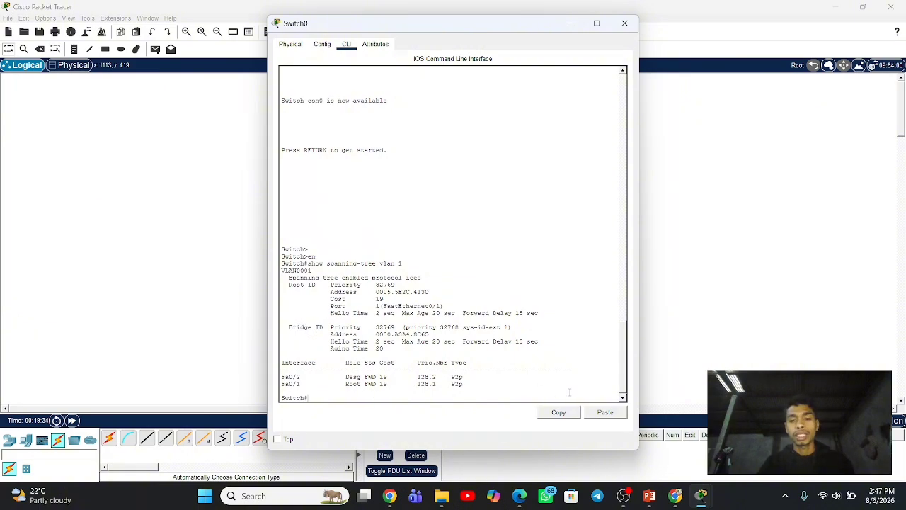
key(alt+F4)
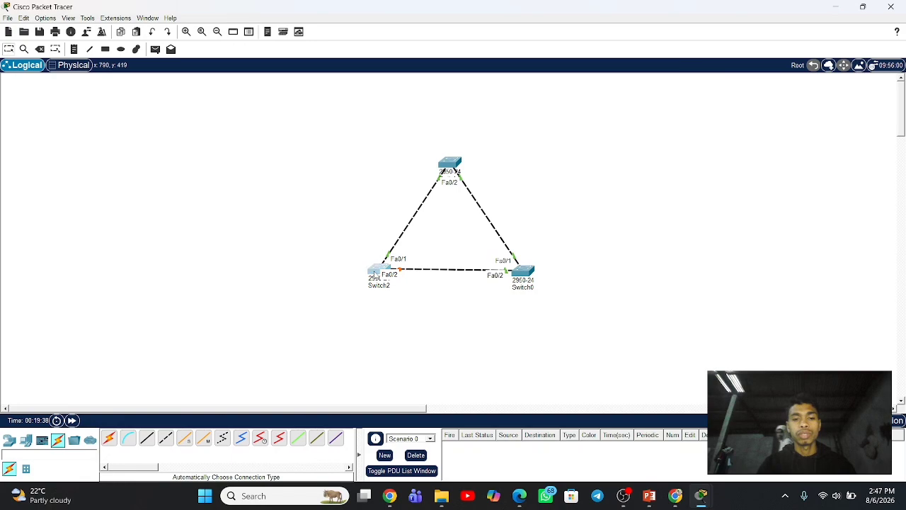
Open the command line of Switch2, start the console session and enter privileged EXEC mode with en.
click(374, 275)
key(Return)
key(Return)
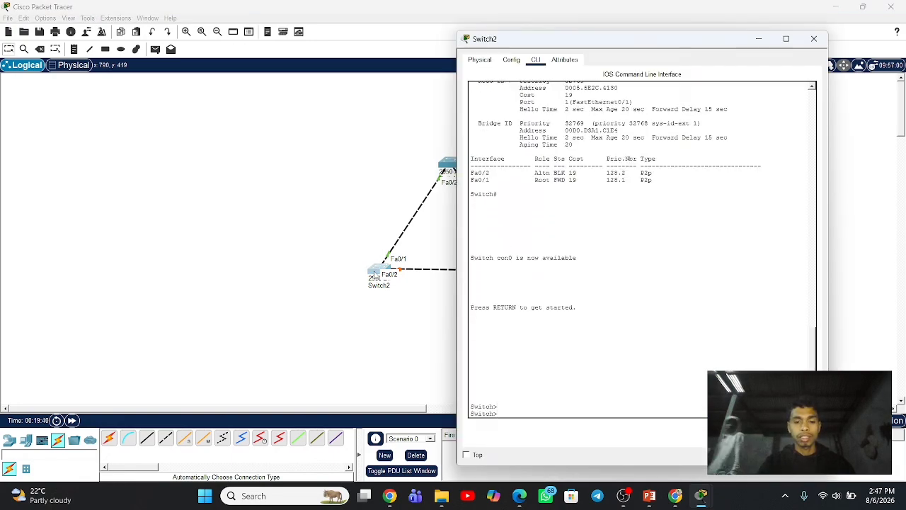
text(en)
key(Return)
Try to display the VLAN 1 spanning-tree details of Switch2 with show spannig-tree vlan 1.
text(sho)
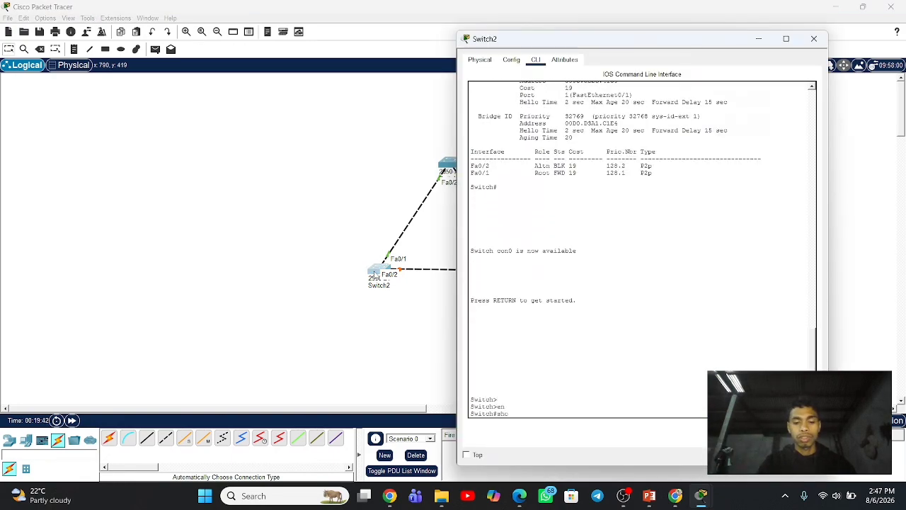
text(w)
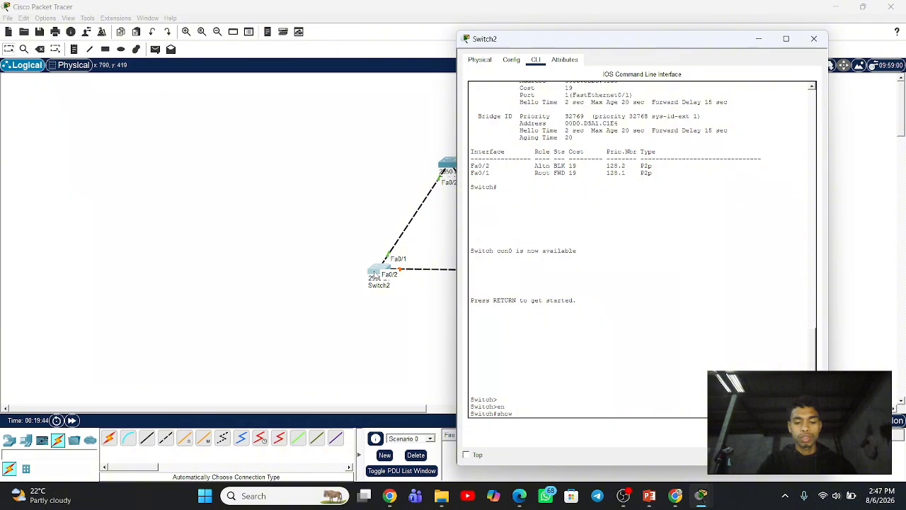
text( spannig-)
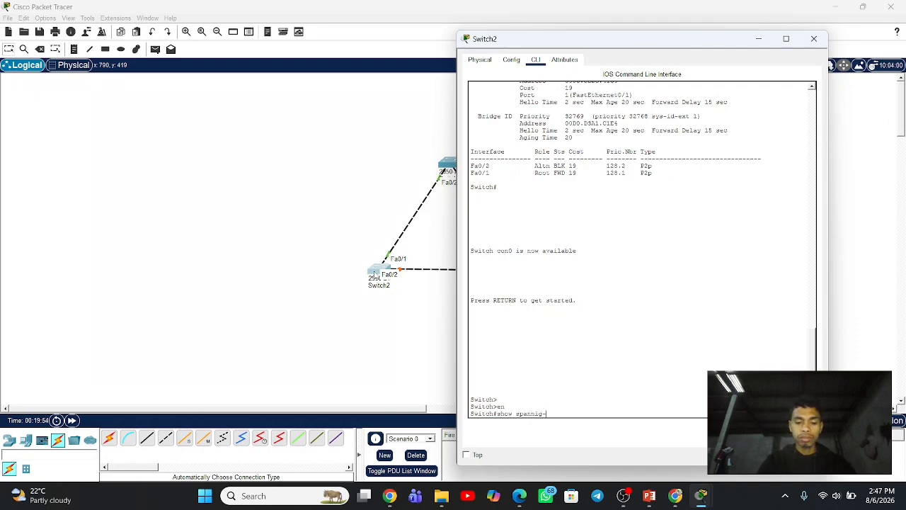
text(tree)
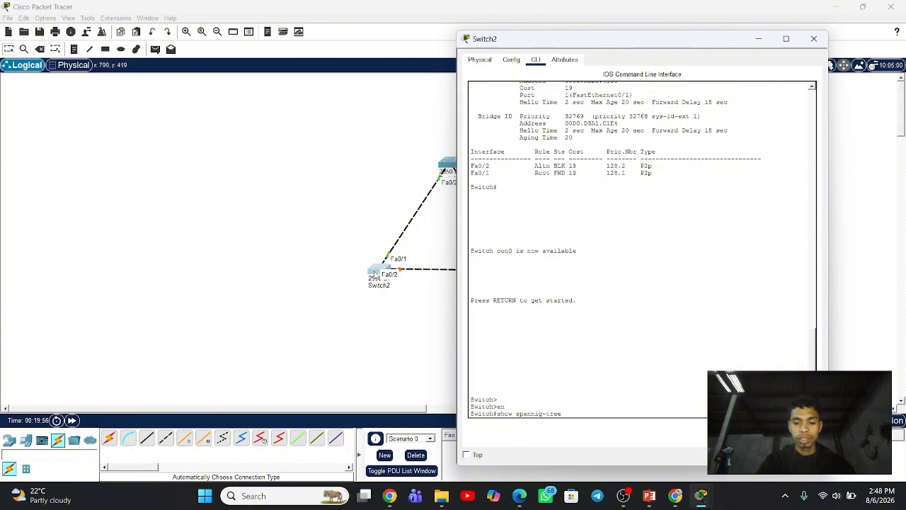
text( v)
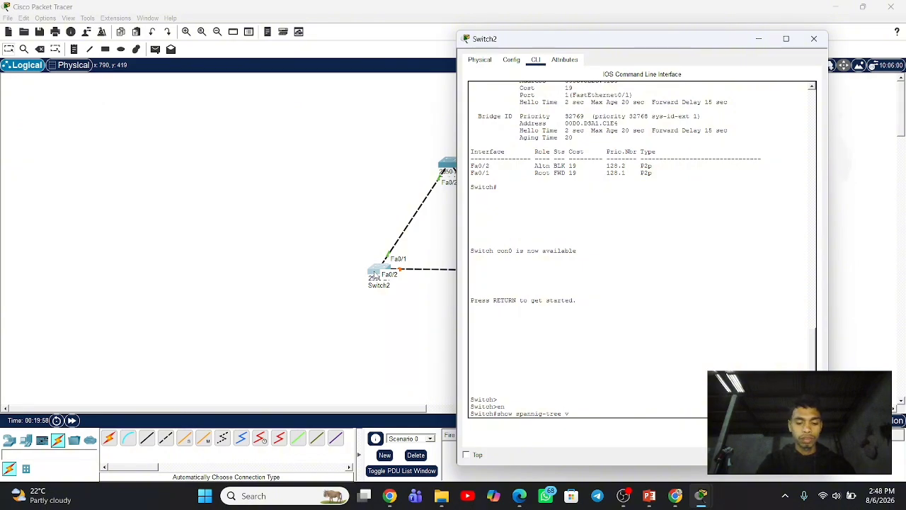
text(lan )
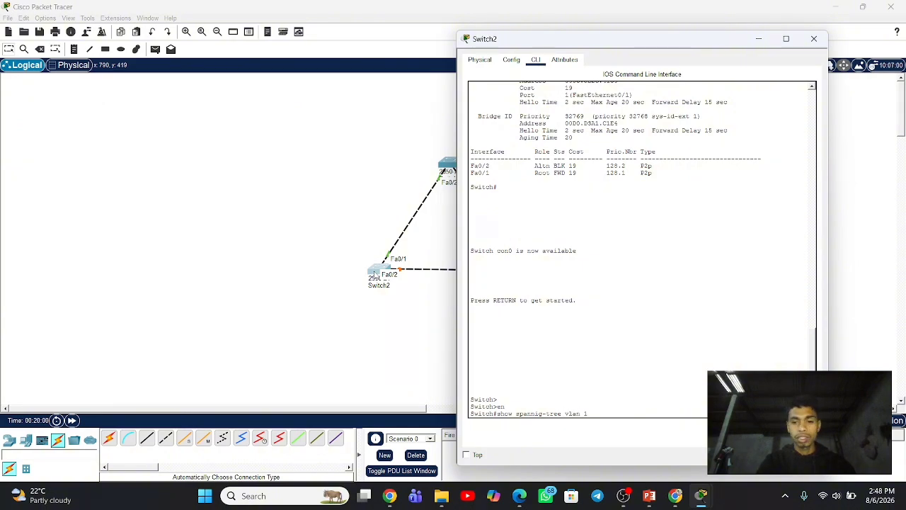
text(1)
key(Return)
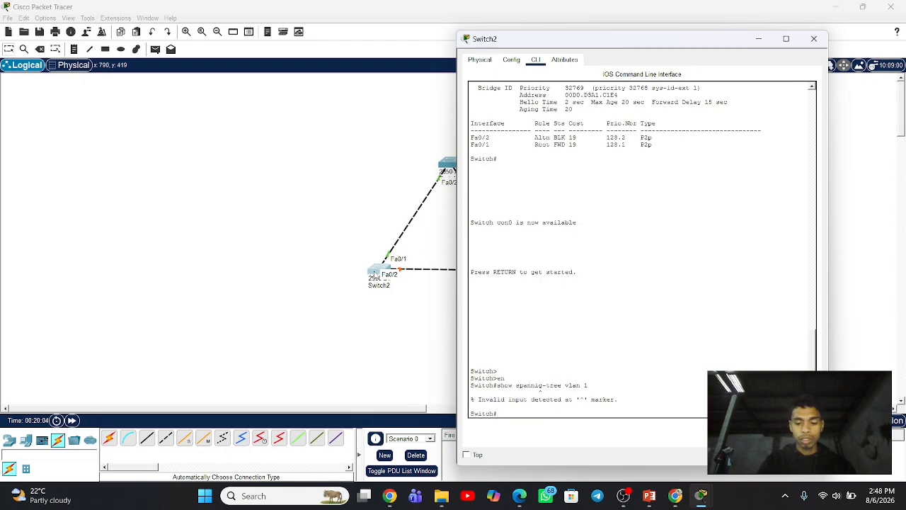
Correct the recalled command to show spanning-tree vlan 1, run it on Switch2 and return to the topology.
key(Up)
key(BackSpace)
key(BackSpace)
key(BackSpace)
key(BackSpace)
key(BackSpace)
key(BackSpace)
key(BackSpace)
key(BackSpace)
key(BackSpace)
key(BackSpace)
key(BackSpace)
key(BackSpace)
key(BackSpace)
key(BackSpace)
key(BackSpace)
key(BackSpace)
key(BackSpace)
key(BackSpace)
key(BackSpace)
key(BackSpace)
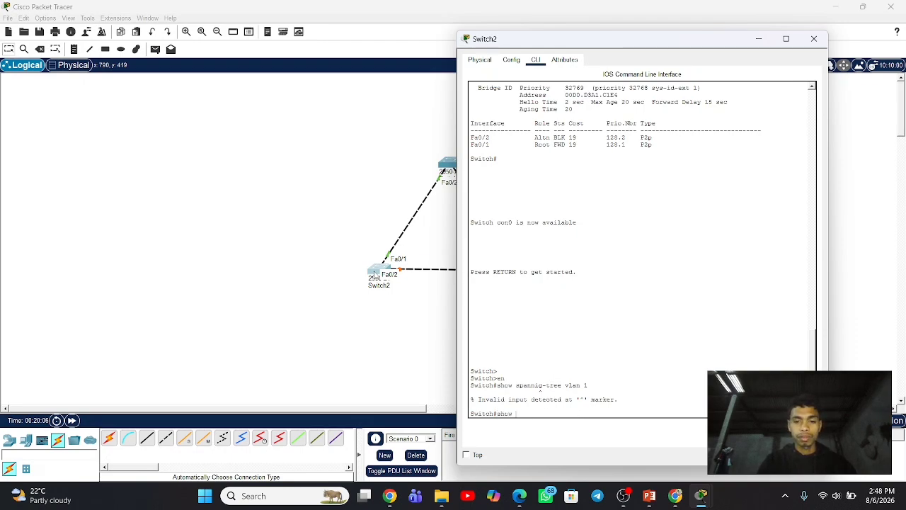
text(w sp)
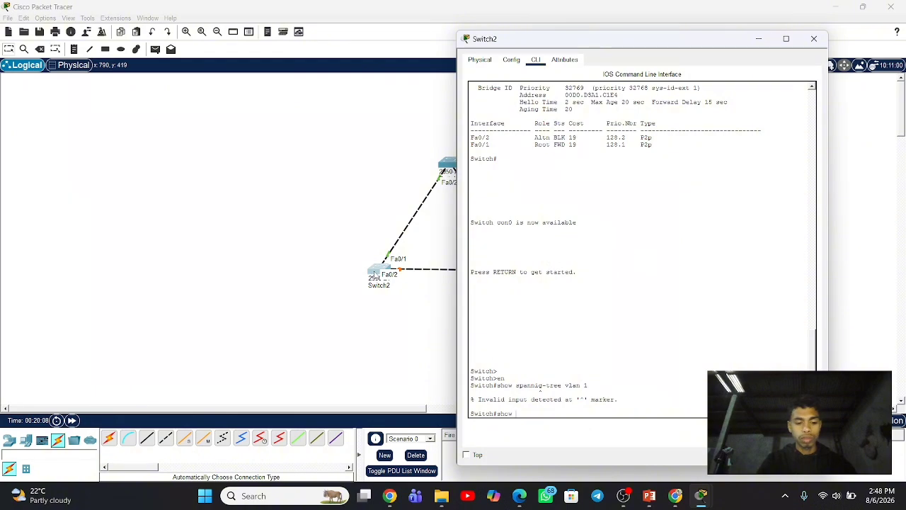
text(an)
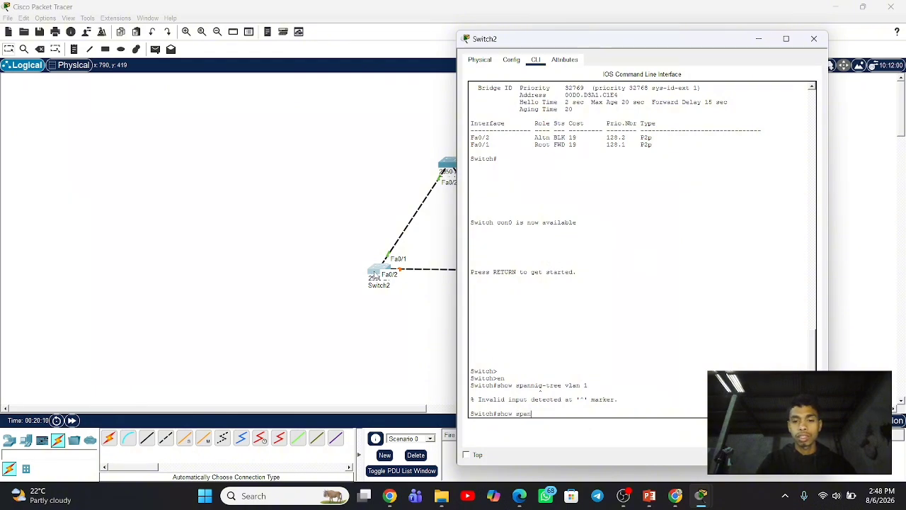
text(ning)
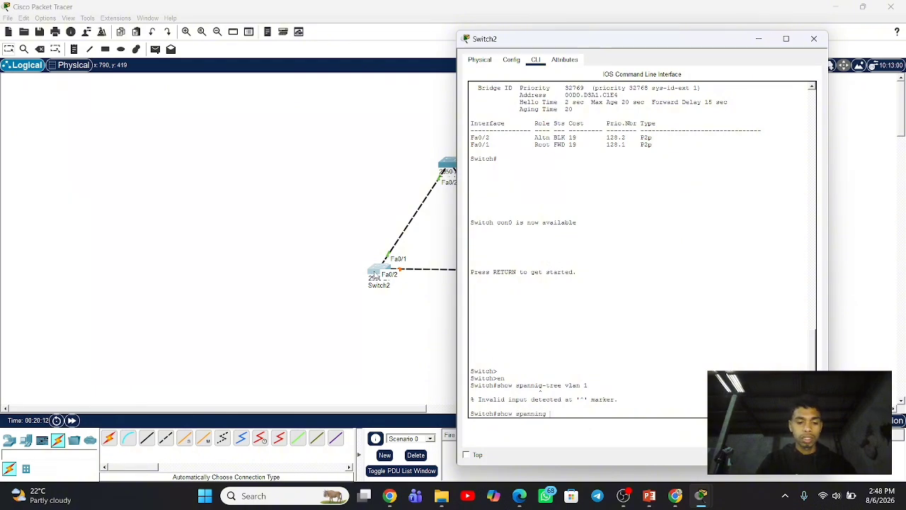
text(-tre)
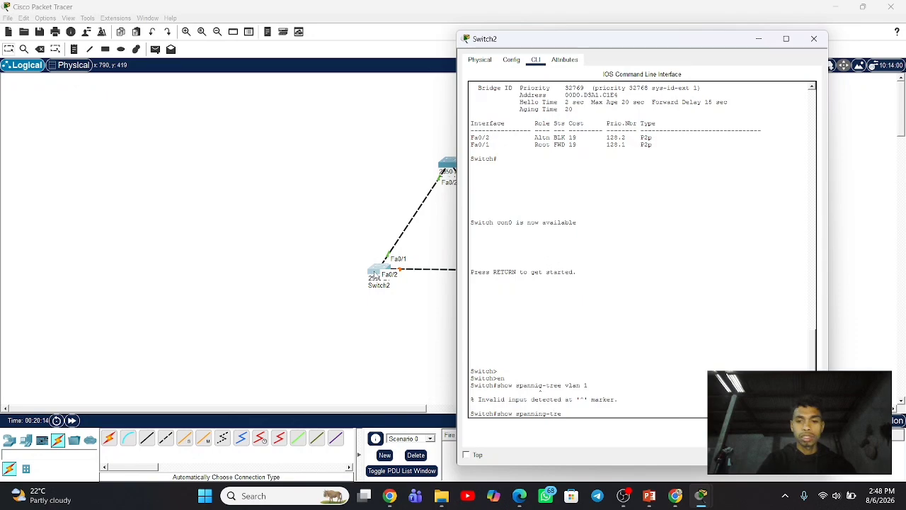
text(e vlan)
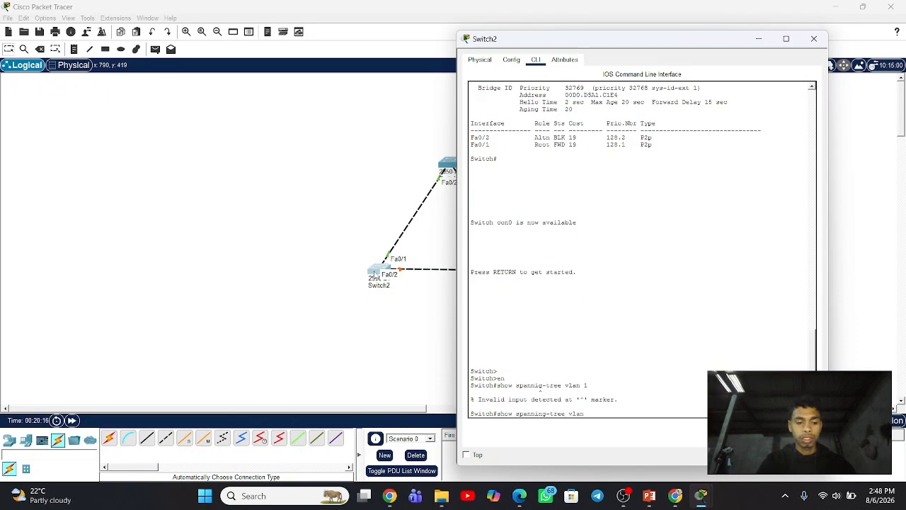
text( 1)
key(Return)
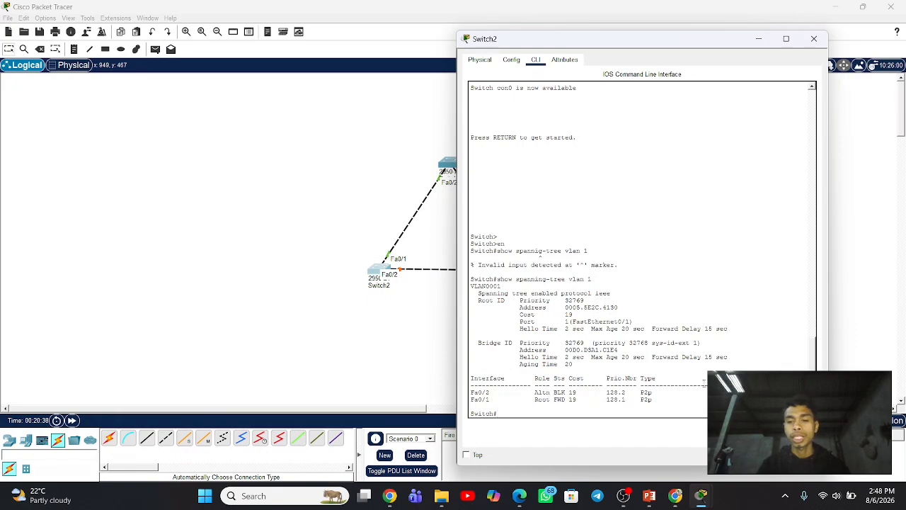
click(860, 171)
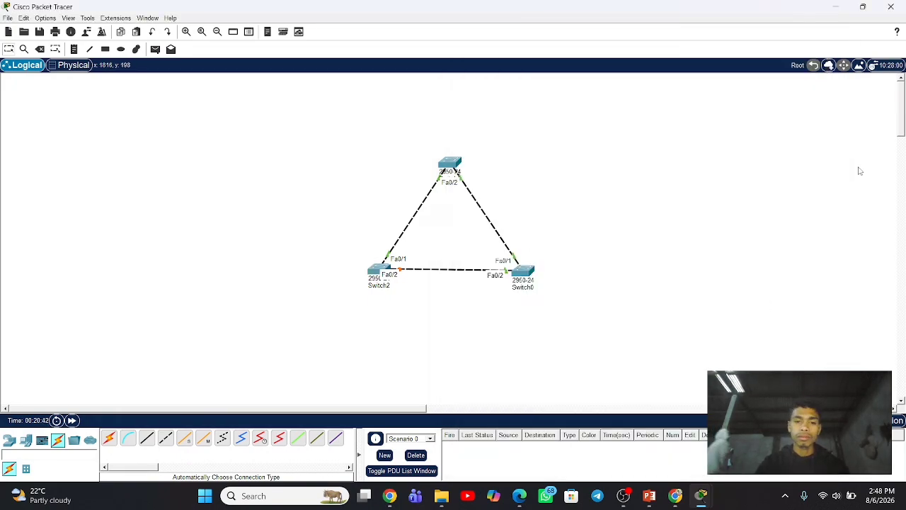